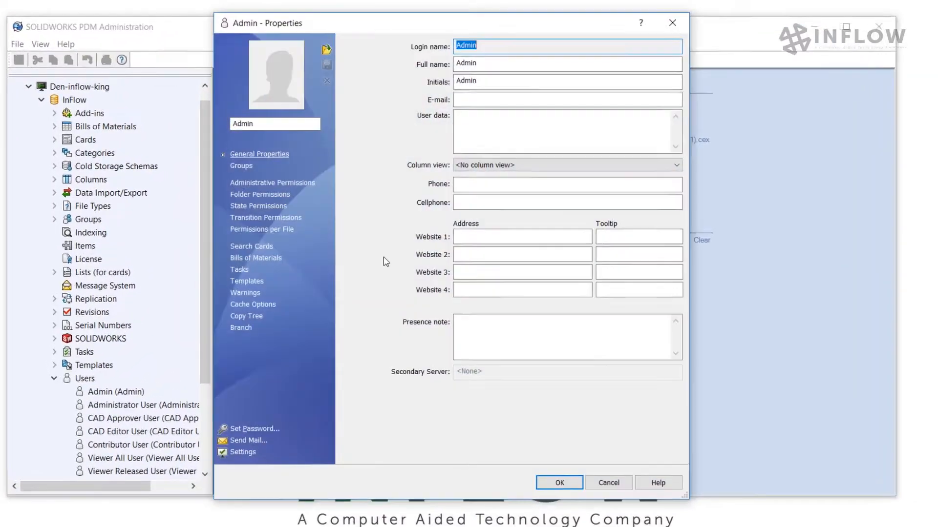
Review the Admin user's administrative permissions and close the user properties.
{"action": "left_click", "coordinate": [259, 186]}
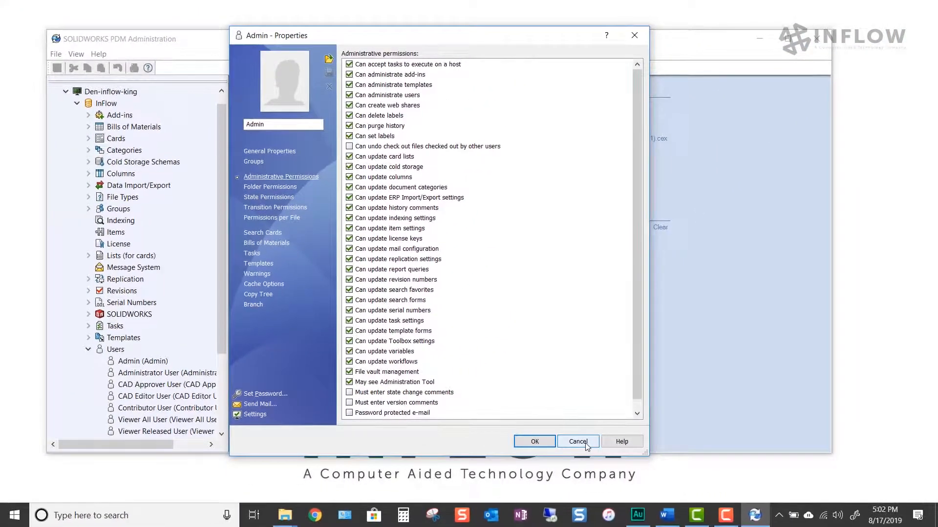
{"action": "left_click", "coordinate": [630, 434]}
Open the InFlow vault's CAD Workflow - Current diagram, maximized and zoomed to fit.
{"action": "scroll", "coordinate": [224, 292], "scroll_direction": "down", "scroll_amount": 3}
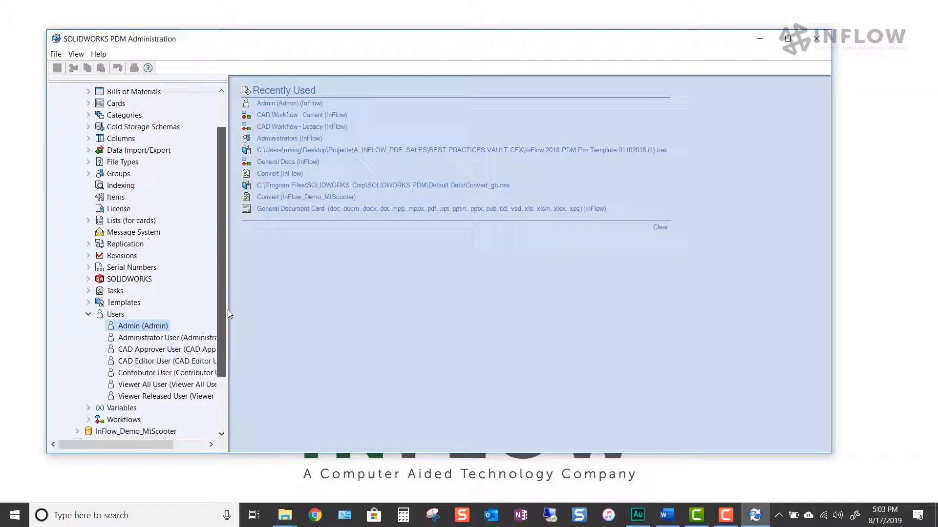
{"action": "left_click_drag", "start_coordinate": [221, 329], "coordinate": [218, 370]}
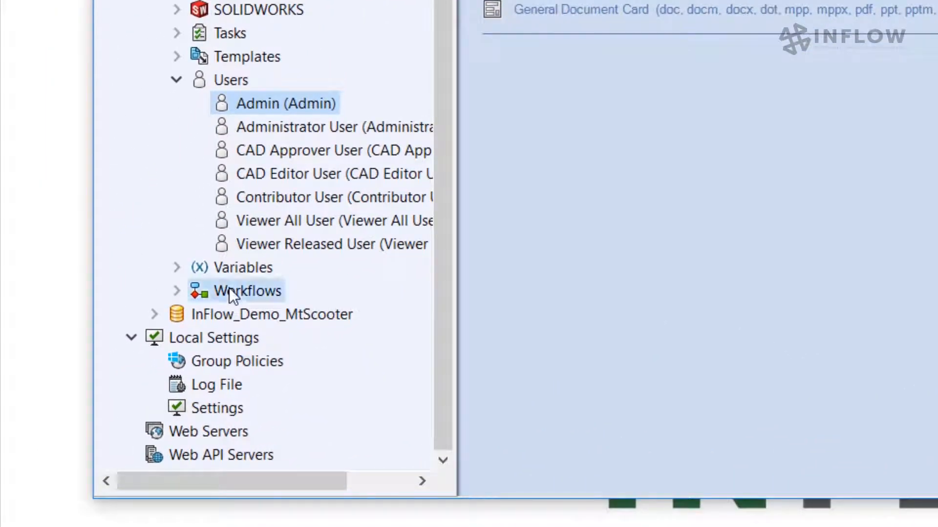
{"action": "double_click", "coordinate": [229, 291]}
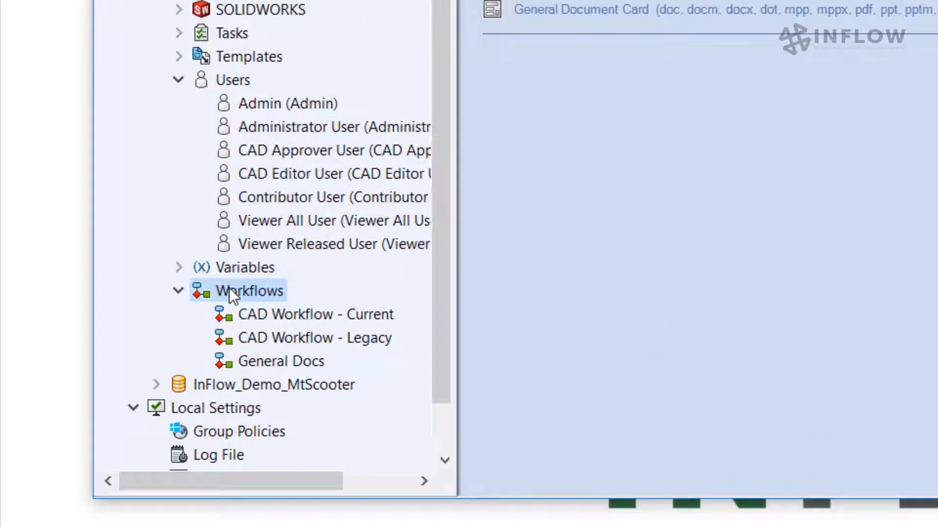
{"action": "double_click", "coordinate": [265, 315]}
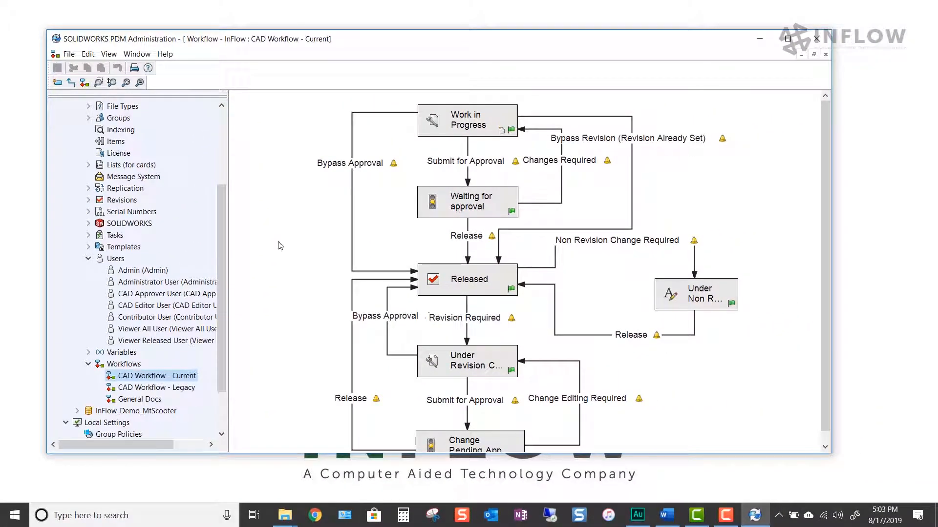
{"action": "left_click", "coordinate": [787, 38]}
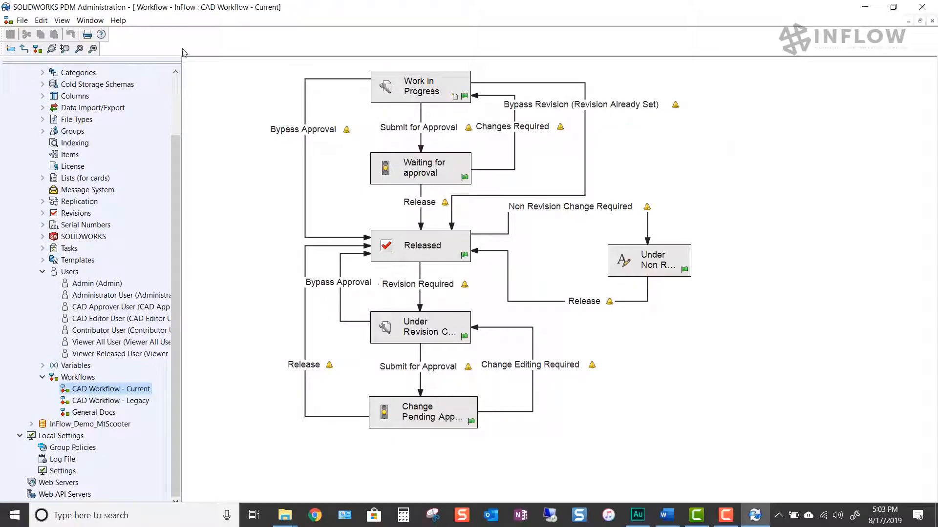
{"action": "left_click", "coordinate": [80, 50]}
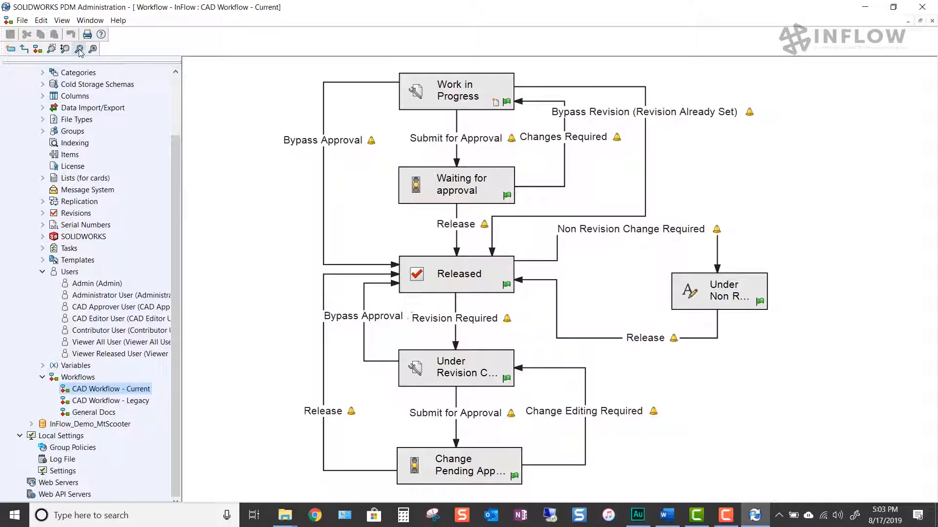
Review the Work in Progress state's permissions for the CAD Editors, CAD Approvers and Administrators groups.
{"action": "left_click", "coordinate": [417, 89]}
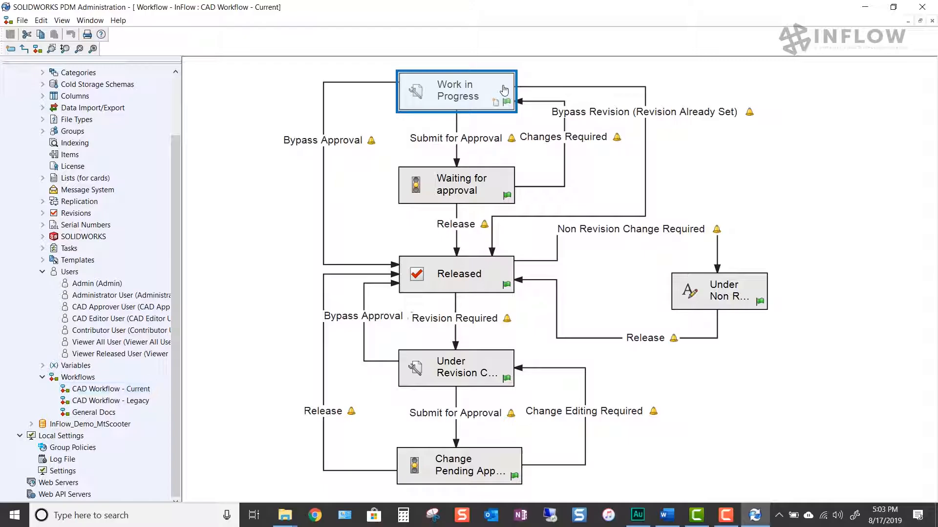
{"action": "double_click", "coordinate": [504, 91]}
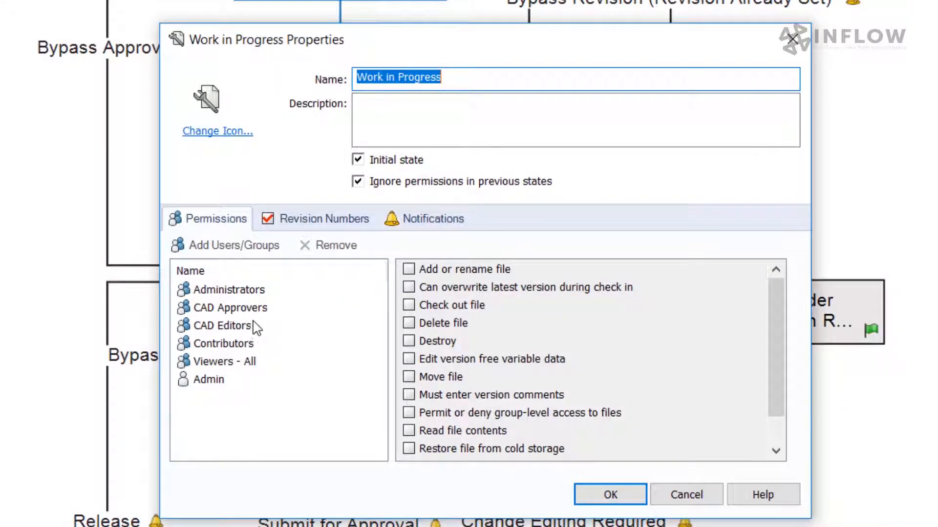
{"action": "left_click", "coordinate": [225, 326]}
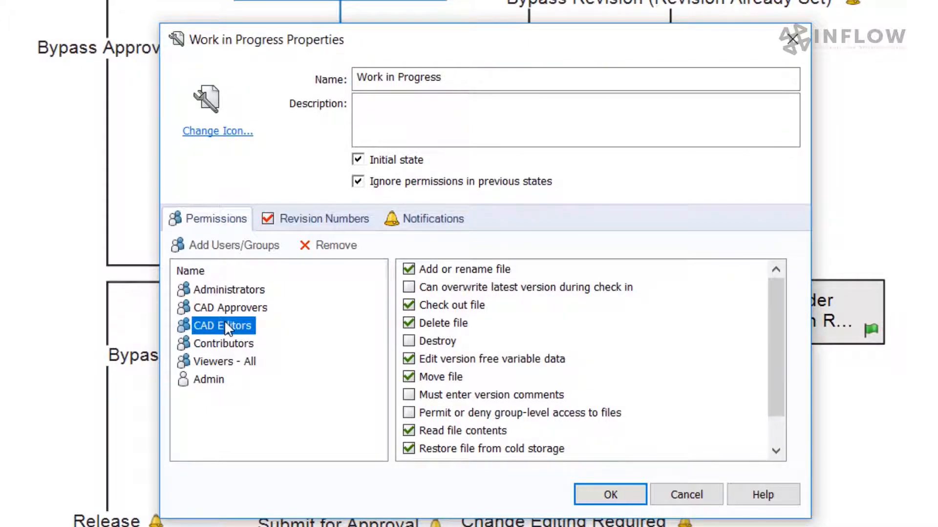
{"action": "left_click", "coordinate": [220, 307]}
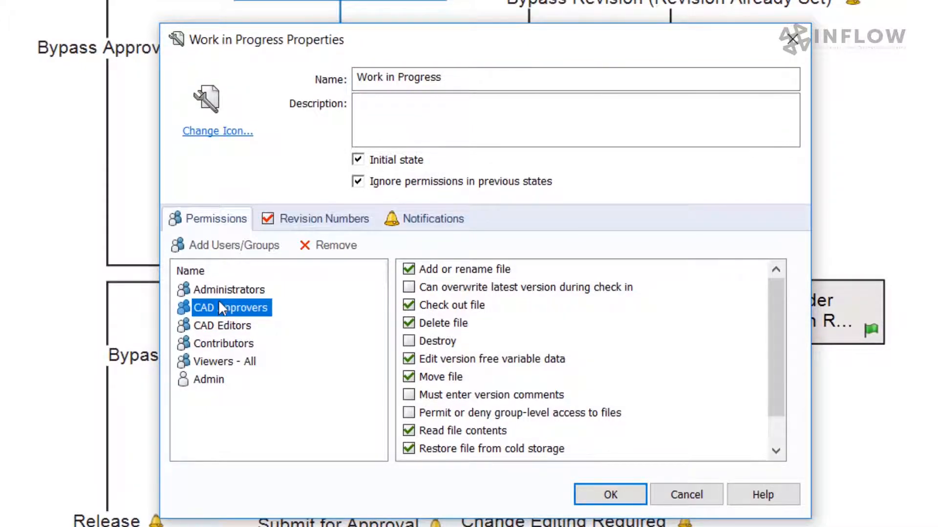
{"action": "left_click", "coordinate": [220, 289]}
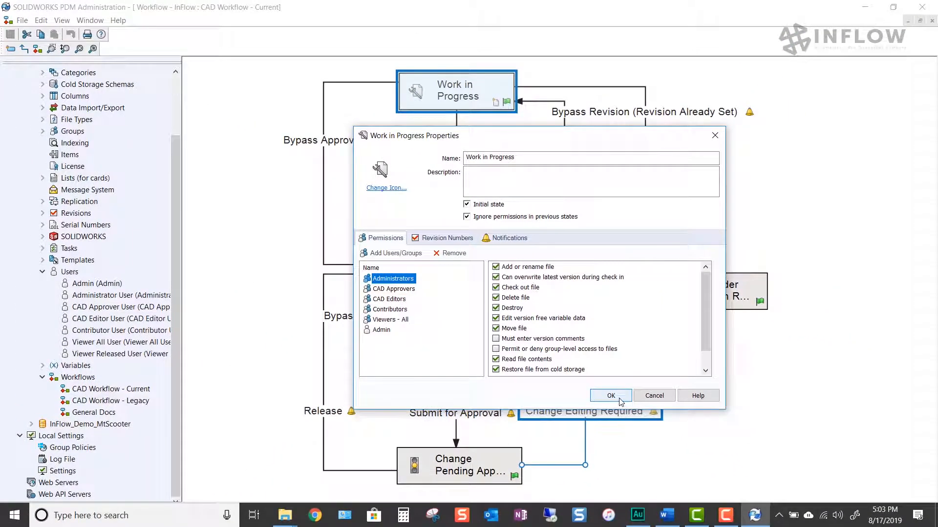
{"action": "left_click", "coordinate": [612, 398]}
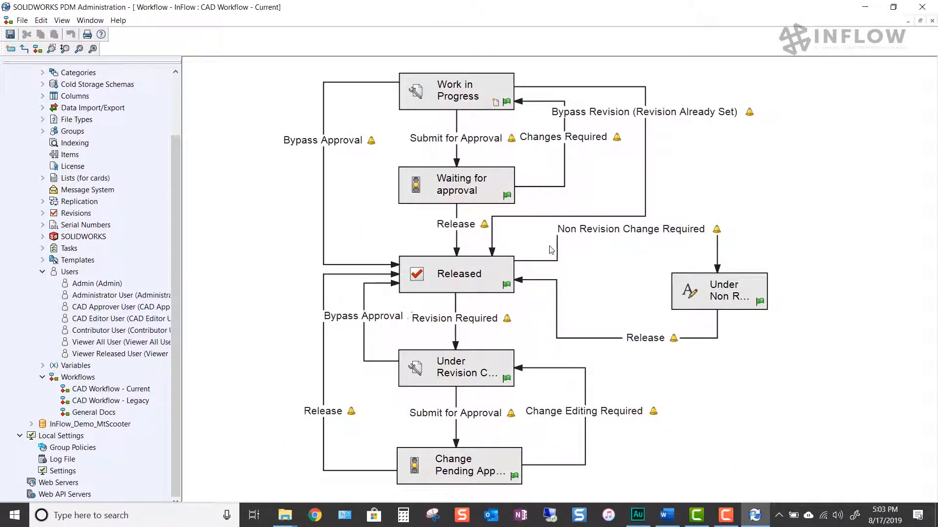
Review the Released state's permissions for the CAD Approvers, CAD Editors and Contributors groups.
{"action": "left_click", "coordinate": [486, 276]}
{"action": "double_click", "coordinate": [487, 276]}
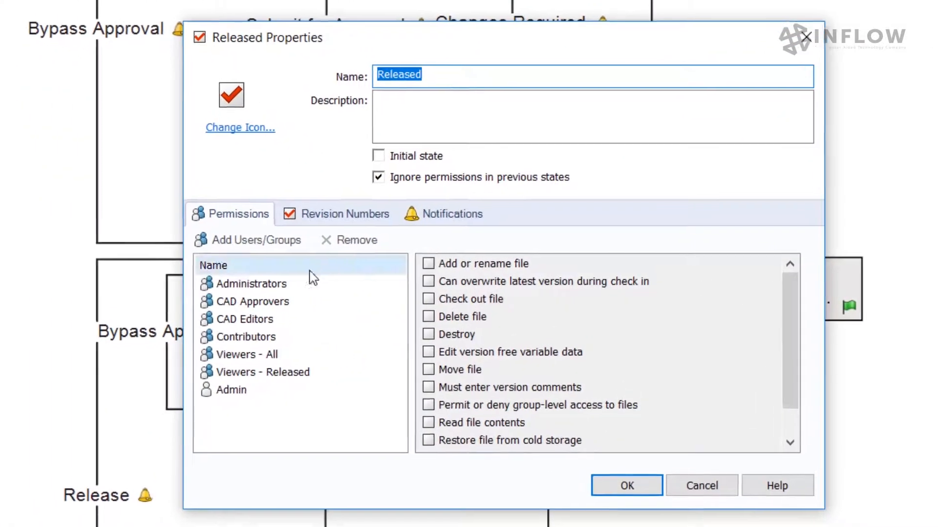
{"action": "left_click", "coordinate": [264, 301]}
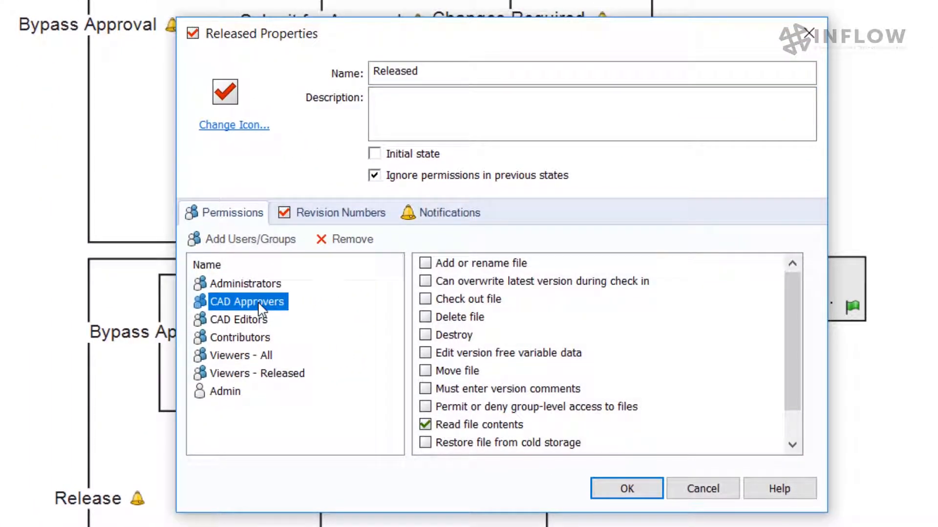
{"action": "left_click", "coordinate": [246, 321]}
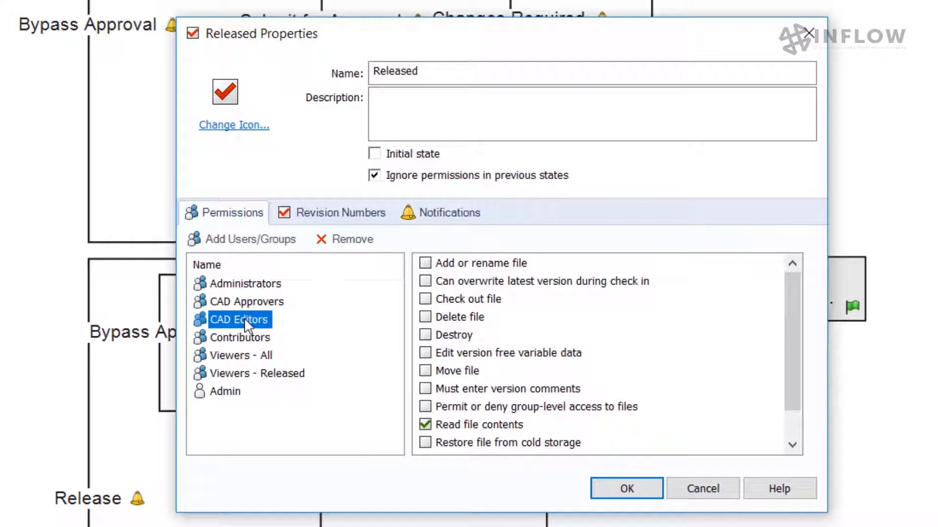
{"action": "left_click", "coordinate": [250, 338]}
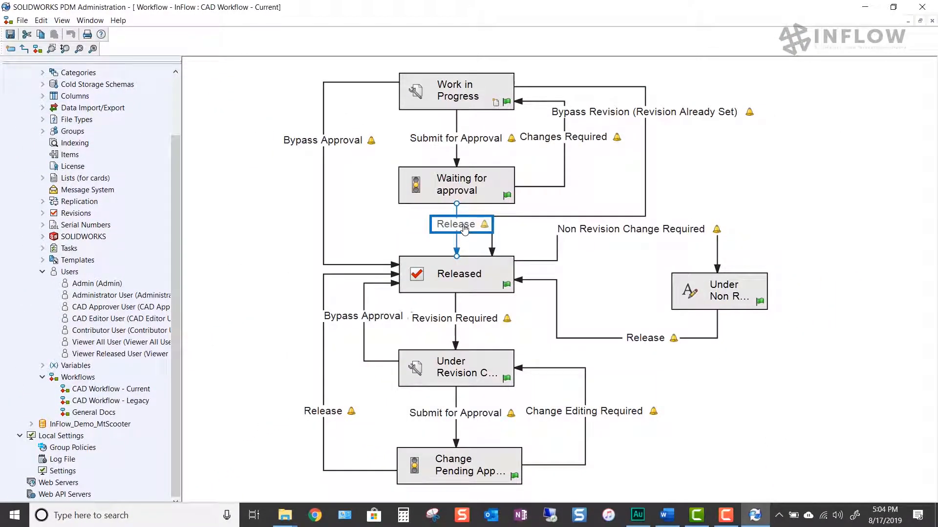
Examine the Set Approval By action on the Release transition from Waiting for approval to Released.
{"action": "double_click", "coordinate": [464, 228]}
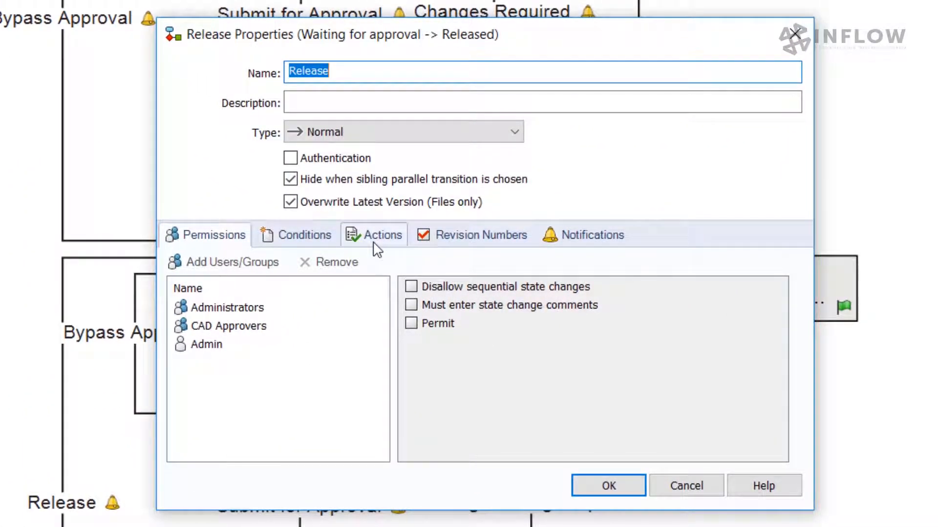
{"action": "left_click", "coordinate": [373, 241]}
{"action": "left_click", "coordinate": [383, 311]}
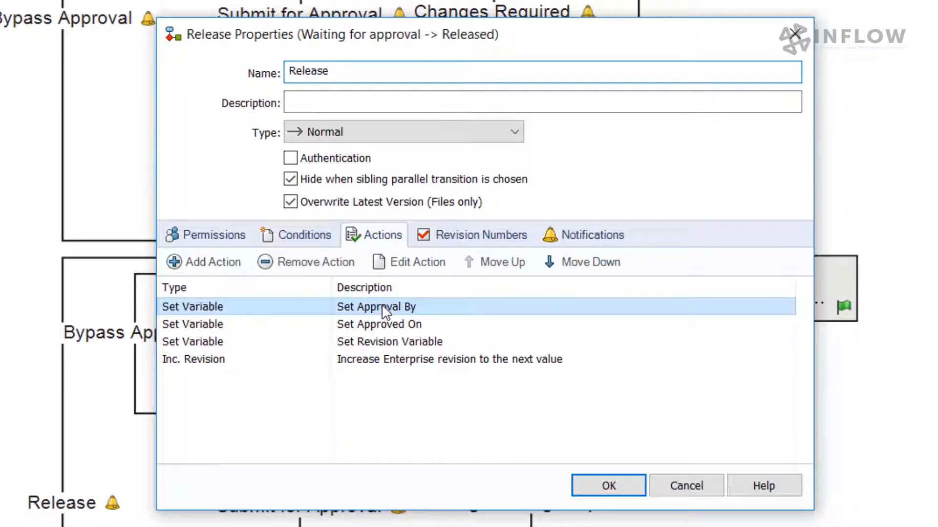
{"action": "double_click", "coordinate": [243, 311]}
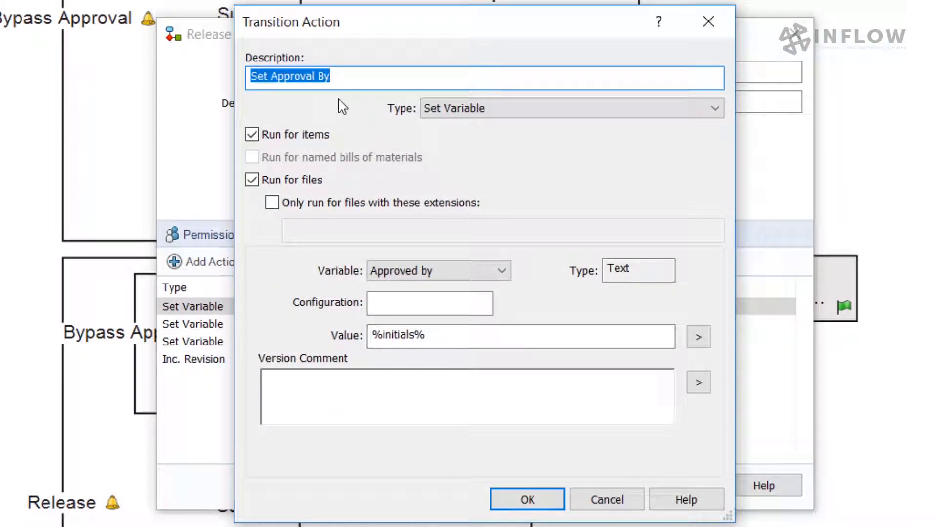
{"action": "left_click", "coordinate": [538, 501]}
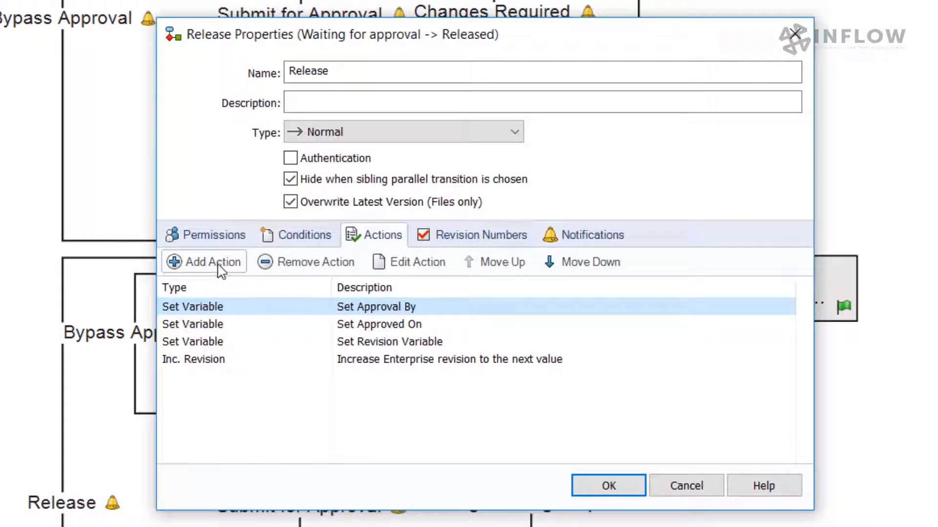
Add an Execute task action described as "create pdf of slddrw" to the Release transition.
{"action": "left_click", "coordinate": [218, 268]}
{"action": "type", "text": "create pdf of slddrw"}
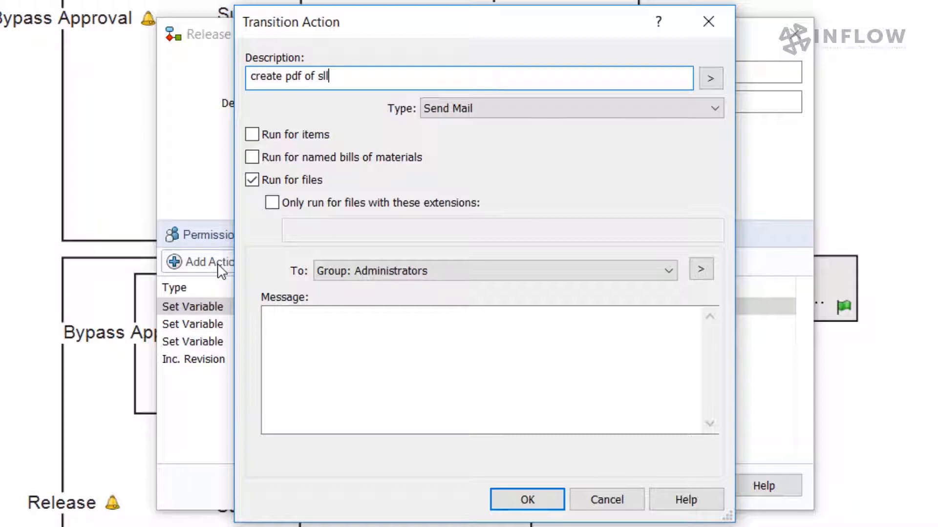
{"action": "left_click", "coordinate": [470, 115]}
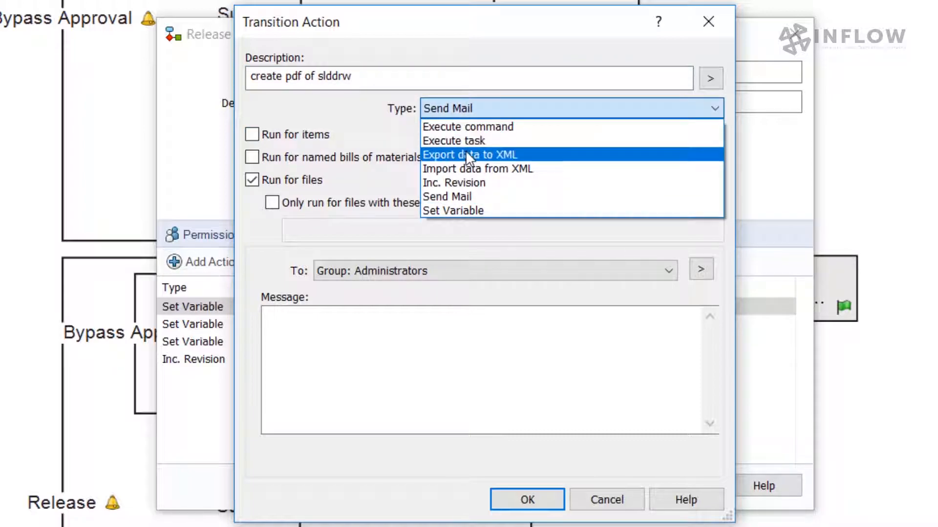
{"action": "left_click", "coordinate": [466, 141]}
Restrict the new action to slddrw files, assign the Convert task, and accept the action and transition properties.
{"action": "left_click", "coordinate": [272, 202]}
{"action": "left_click", "coordinate": [314, 228]}
{"action": "type", "text": "slddrw"}
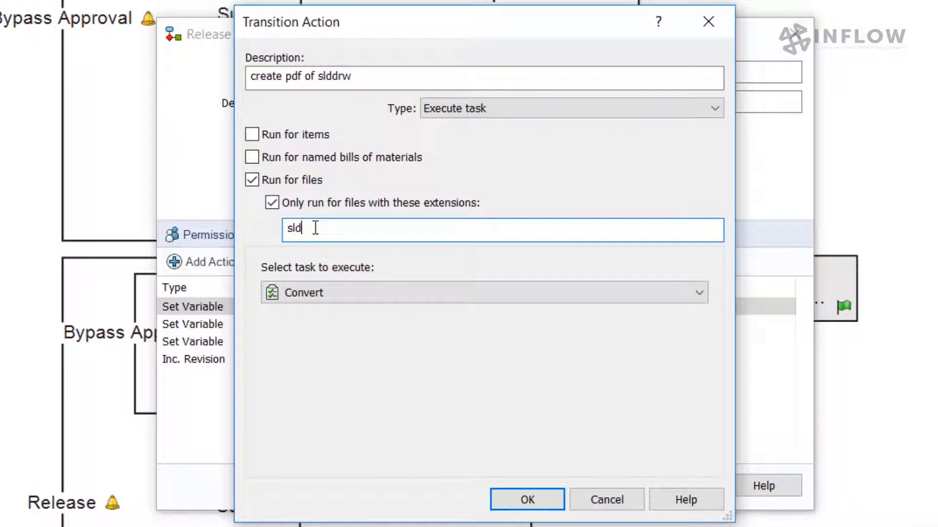
{"action": "left_click", "coordinate": [387, 298]}
{"action": "left_click", "coordinate": [386, 314]}
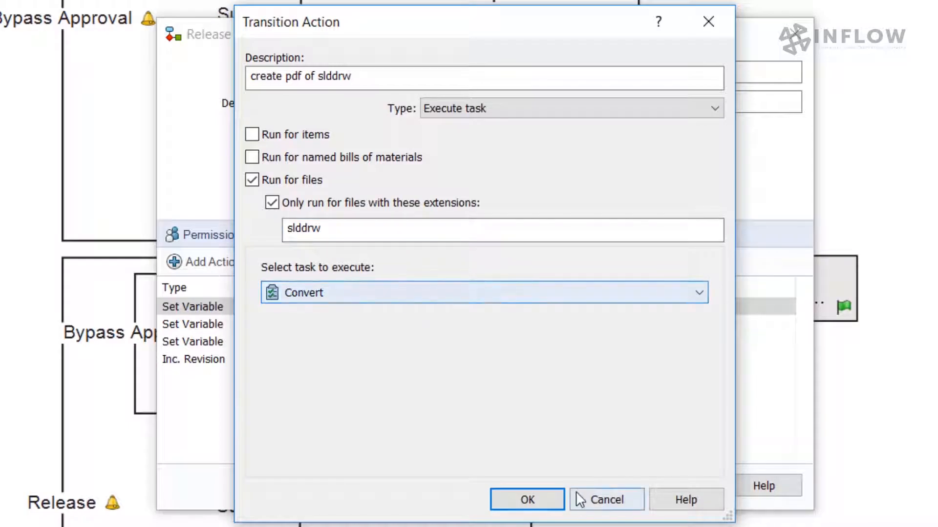
{"action": "left_click", "coordinate": [547, 502]}
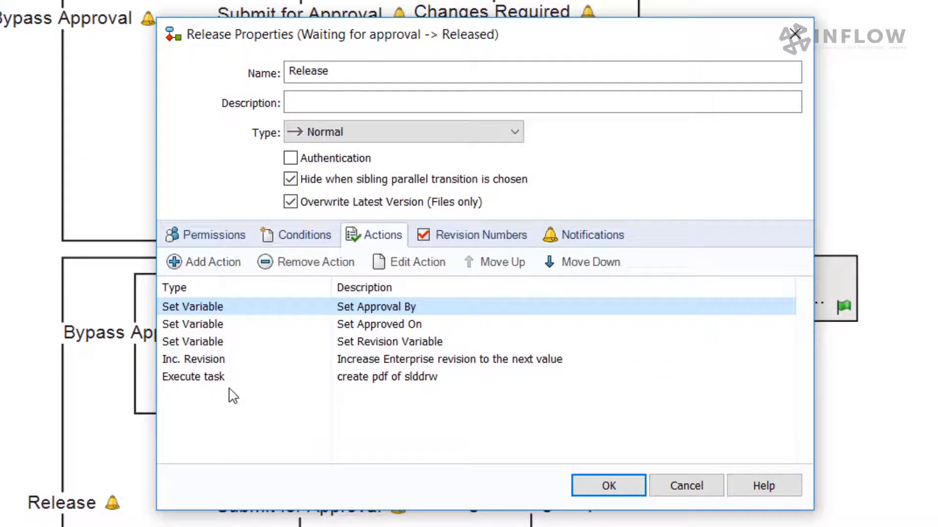
{"action": "left_click", "coordinate": [222, 377]}
{"action": "left_click", "coordinate": [601, 490]}
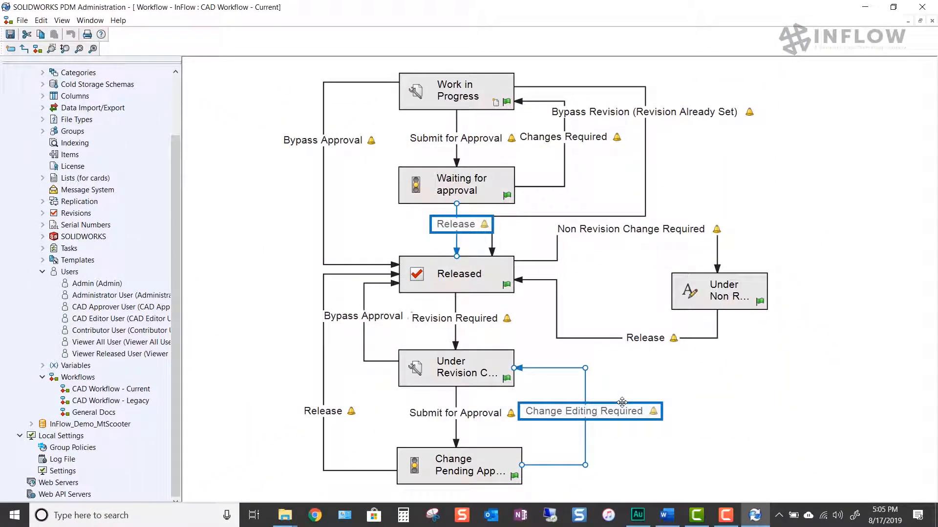
Close the workflow diagram and review the conditions in CAD Workflow - Current's properties.
{"action": "left_click", "coordinate": [732, 401]}
{"action": "left_click", "coordinate": [932, 21]}
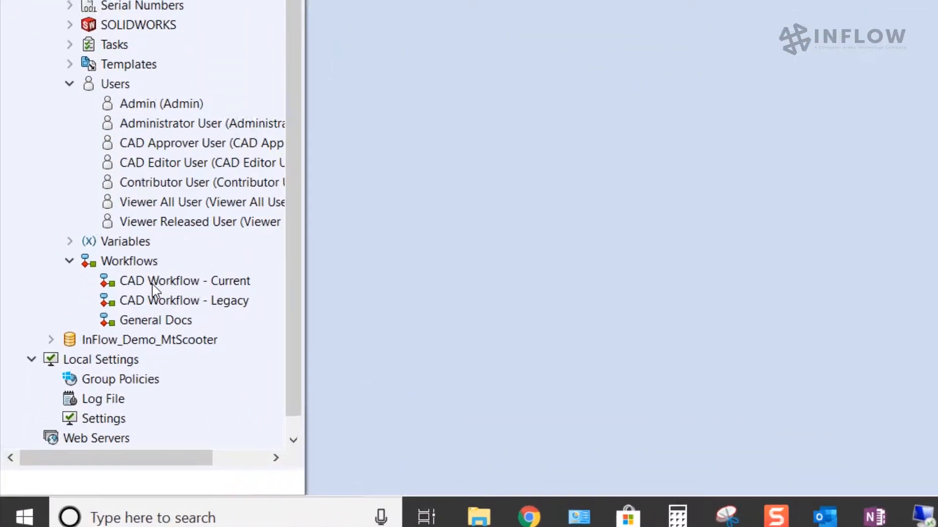
{"action": "right_click", "coordinate": [181, 241]}
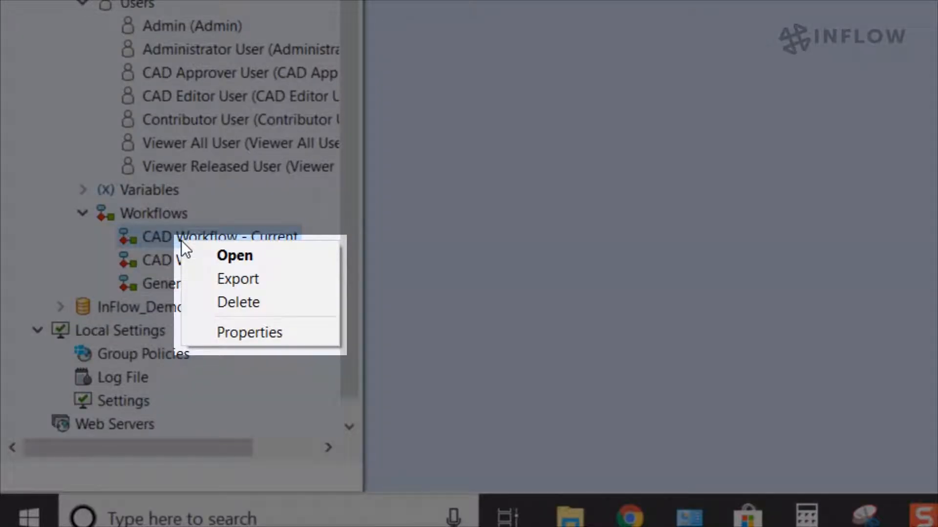
{"action": "left_click", "coordinate": [242, 332]}
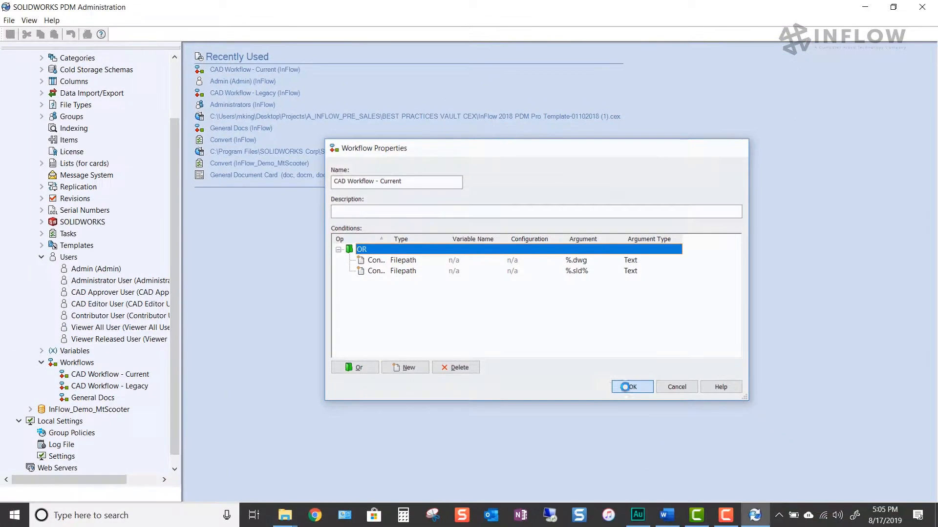
{"action": "left_click", "coordinate": [658, 472]}
Review the file path conditions in the General Docs workflow's properties, enlarging the dialog to read them.
{"action": "right_click", "coordinate": [94, 399]}
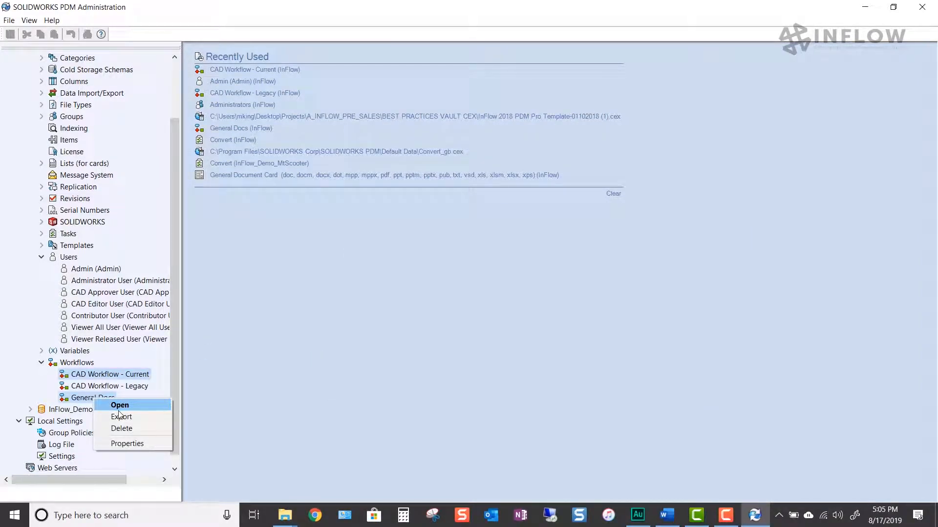
{"action": "left_click", "coordinate": [128, 444]}
{"action": "left_click_drag", "start_coordinate": [611, 360], "coordinate": [716, 416]}
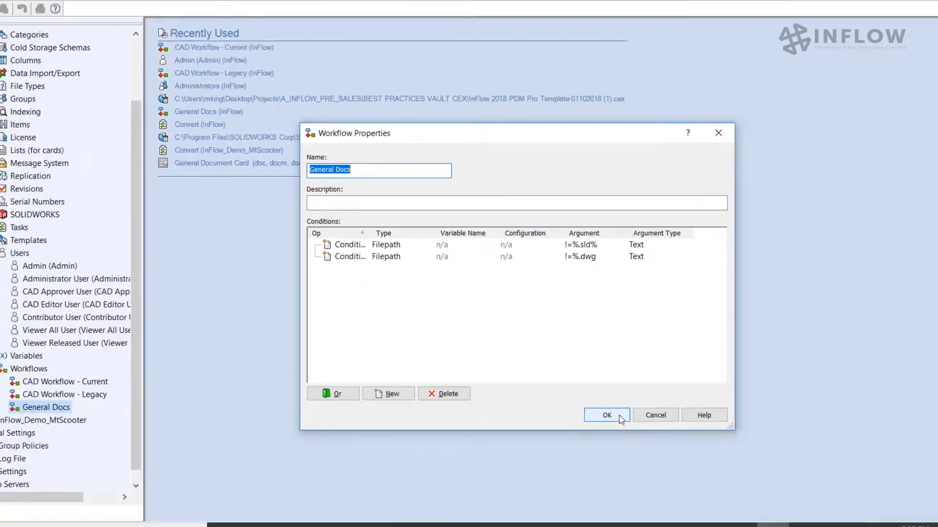
{"action": "left_click", "coordinate": [630, 477]}
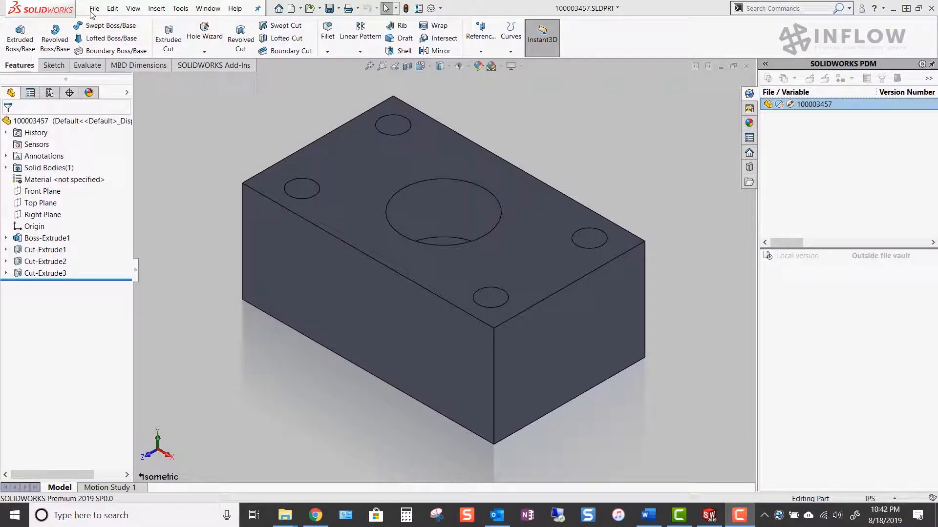
Save the part as 100003457.SLDPRT in InFlow\Projects\P-00006\DesignData\Components and accept its data card with the description Housing.
{"action": "key", "text": "ctrl+s"}
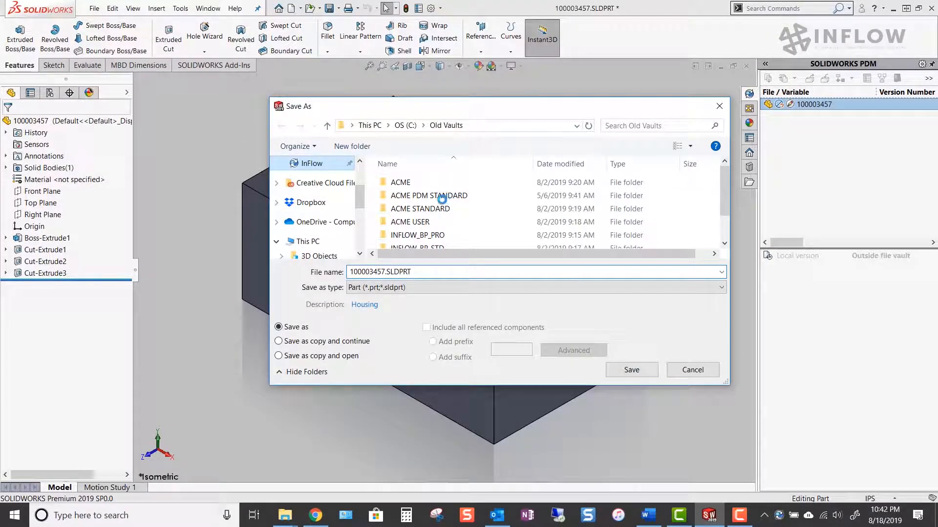
{"action": "left_click", "coordinate": [398, 193]}
{"action": "double_click", "coordinate": [398, 193]}
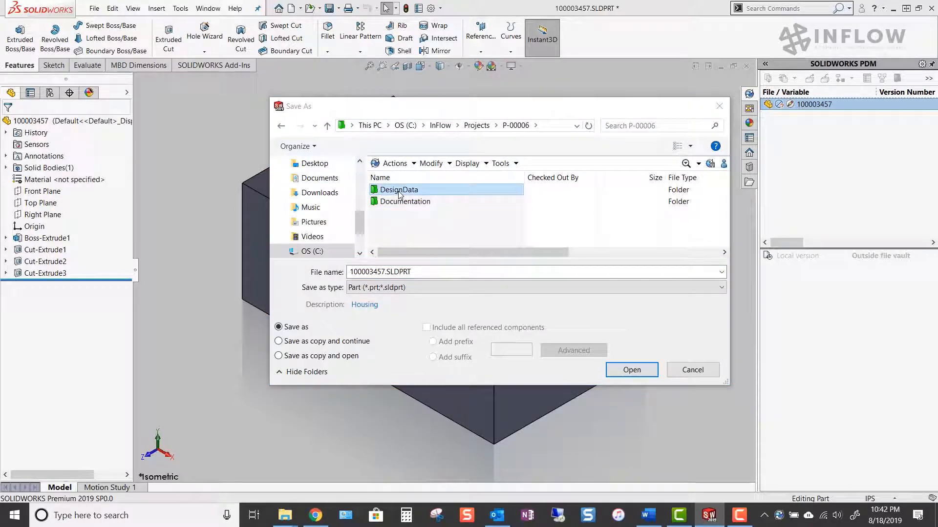
{"action": "double_click", "coordinate": [393, 189]}
{"action": "double_click", "coordinate": [394, 201]}
{"action": "left_click", "coordinate": [649, 372]}
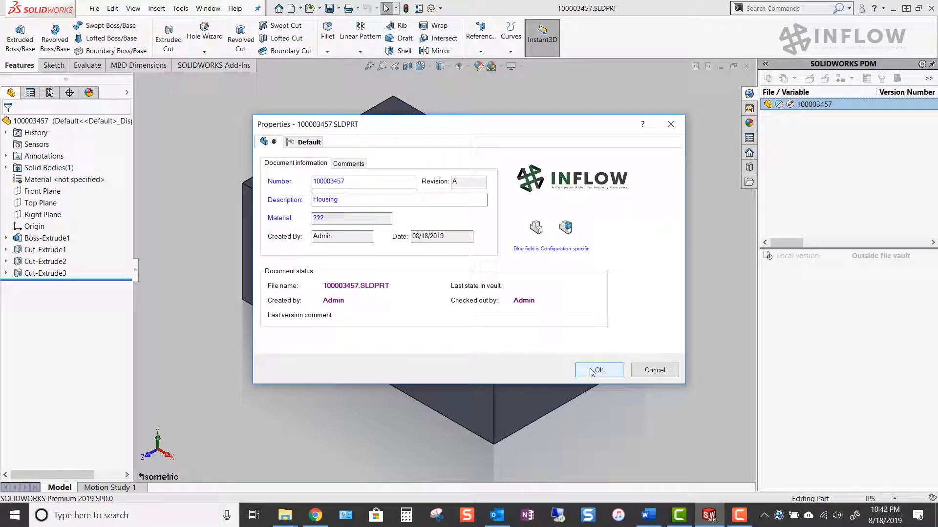
{"action": "left_click", "coordinate": [591, 369]}
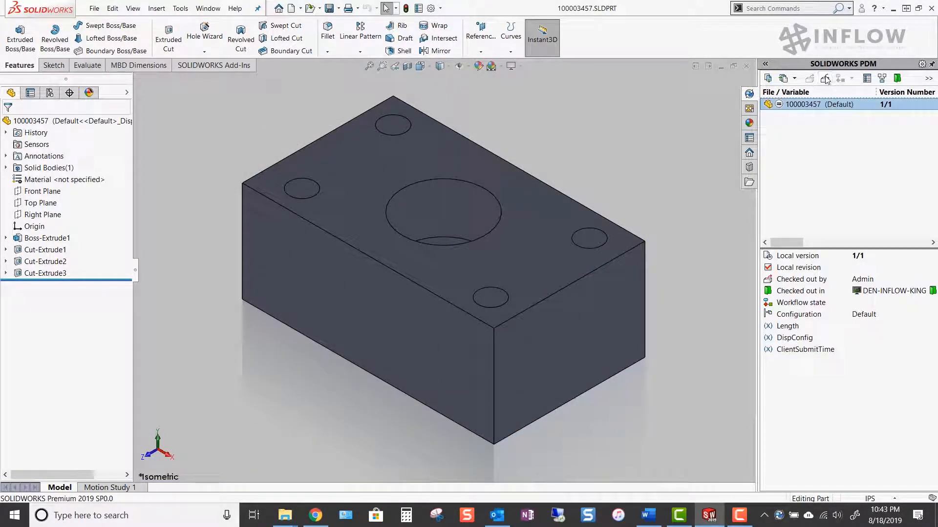
Check in 100003457.SLDPRT to the vault with the comment "New Part Design.".
{"action": "left_click", "coordinate": [824, 79]}
{"action": "type", "text": "New Part Design."}
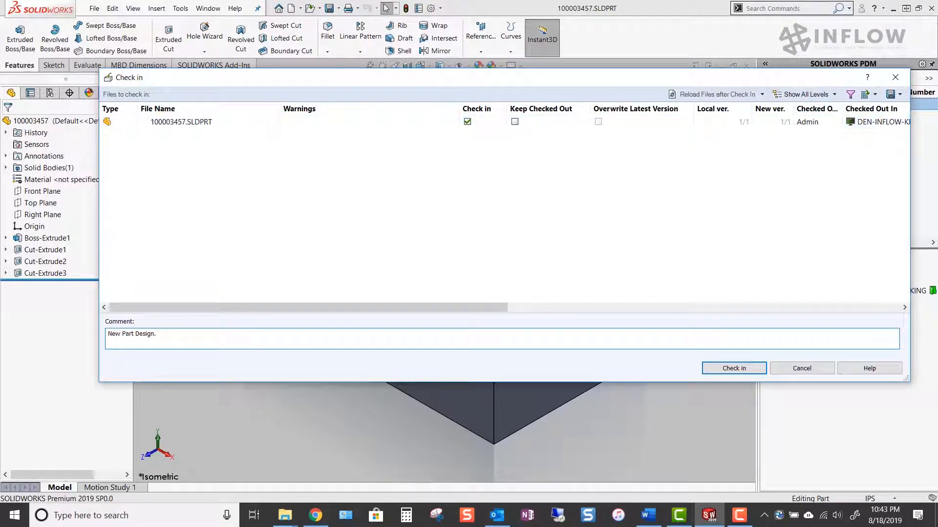
{"action": "left_click", "coordinate": [747, 368]}
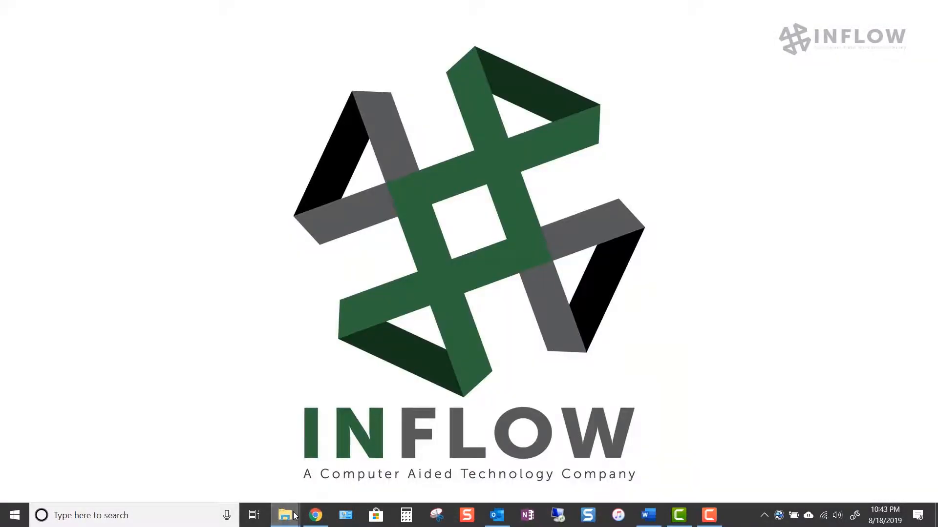
Switch to the Components folder in File Explorer and review the preview and version information of 100003457.SLDPRT.
{"action": "mouse_move", "coordinate": [295, 516]}
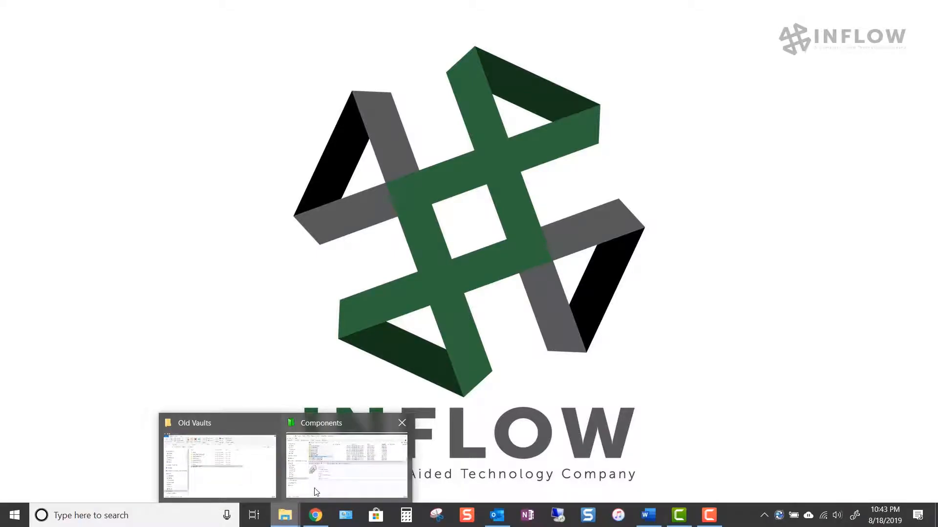
{"action": "left_click", "coordinate": [329, 483]}
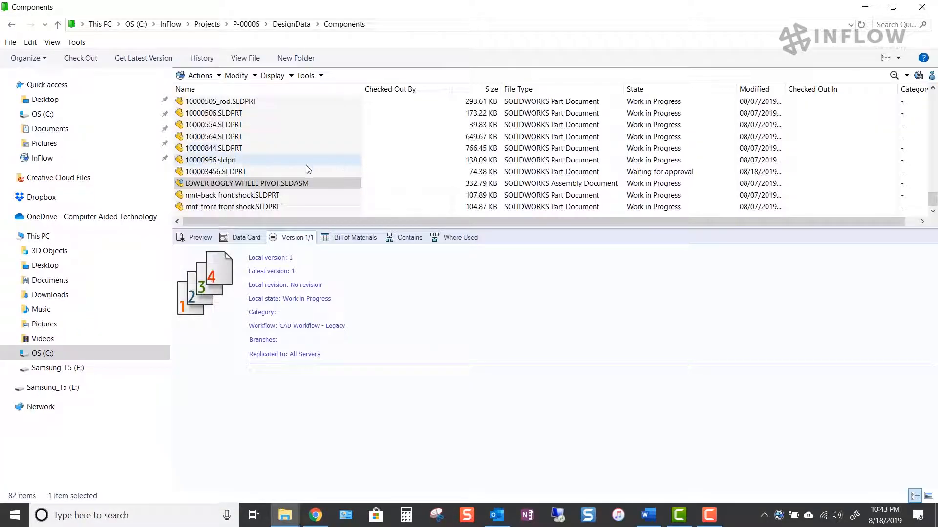
{"action": "left_click", "coordinate": [221, 208]}
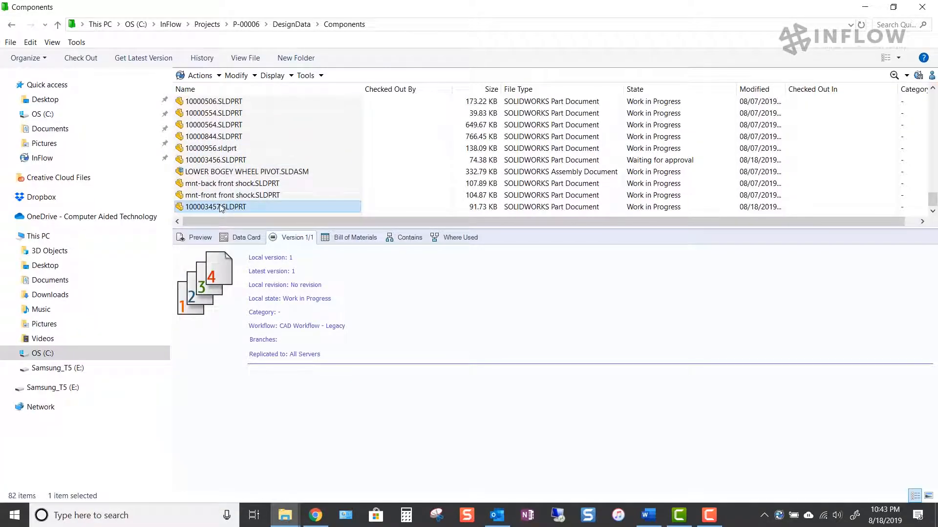
{"action": "left_click", "coordinate": [201, 238]}
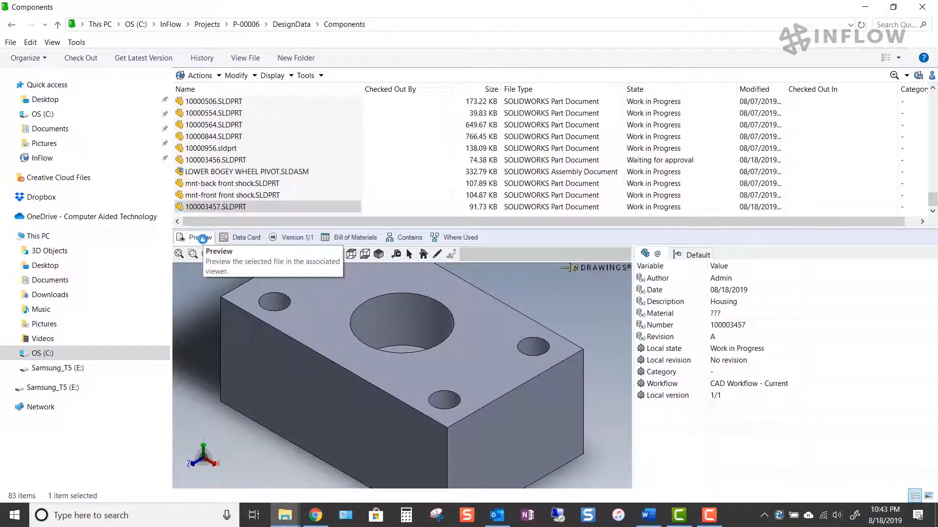
{"action": "left_click", "coordinate": [179, 254]}
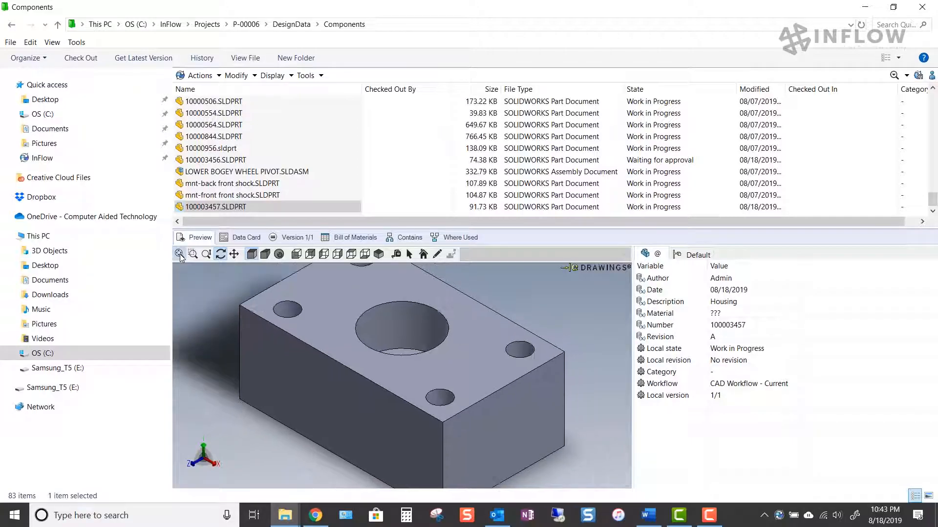
{"action": "left_click", "coordinate": [304, 241]}
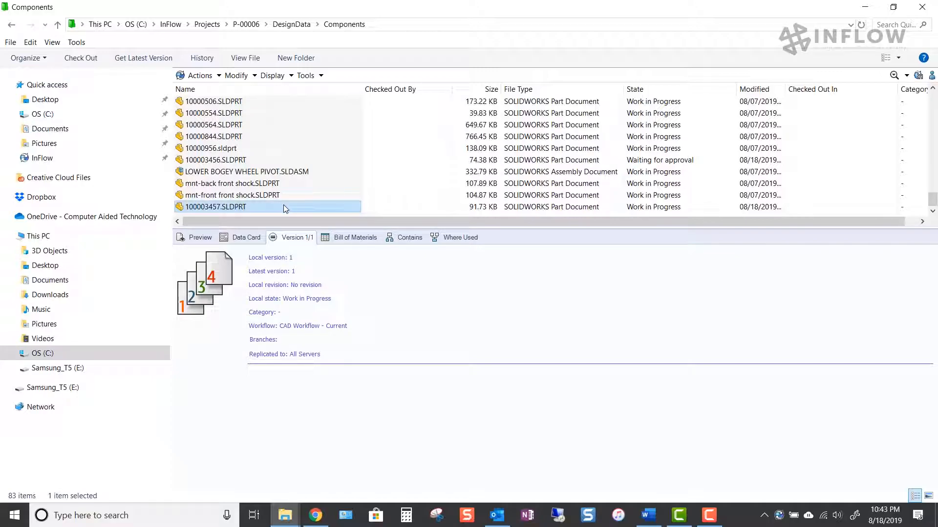
Submit 100003457.SLDPRT for approval with the comment "Ready for checking" and a notification asking CAD Approver User to look at the new design.
{"action": "right_click", "coordinate": [222, 207]}
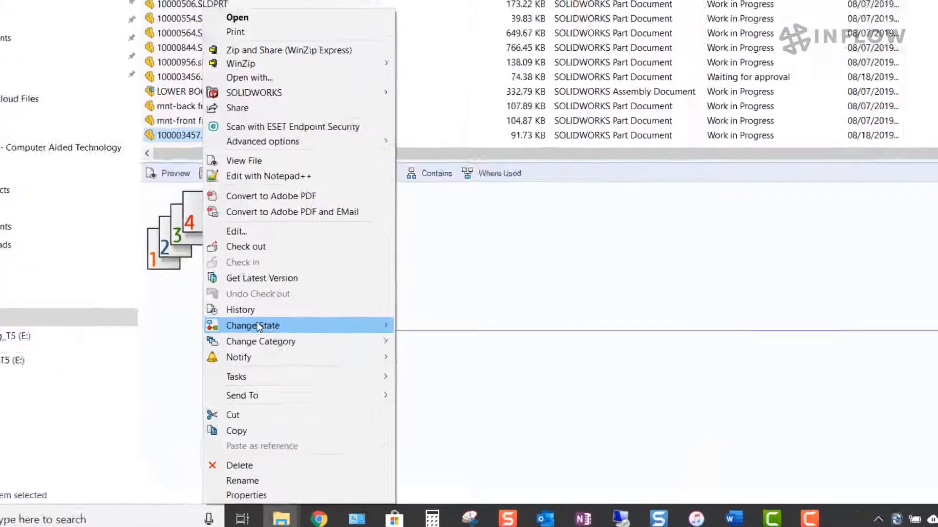
{"action": "mouse_move", "coordinate": [266, 360]}
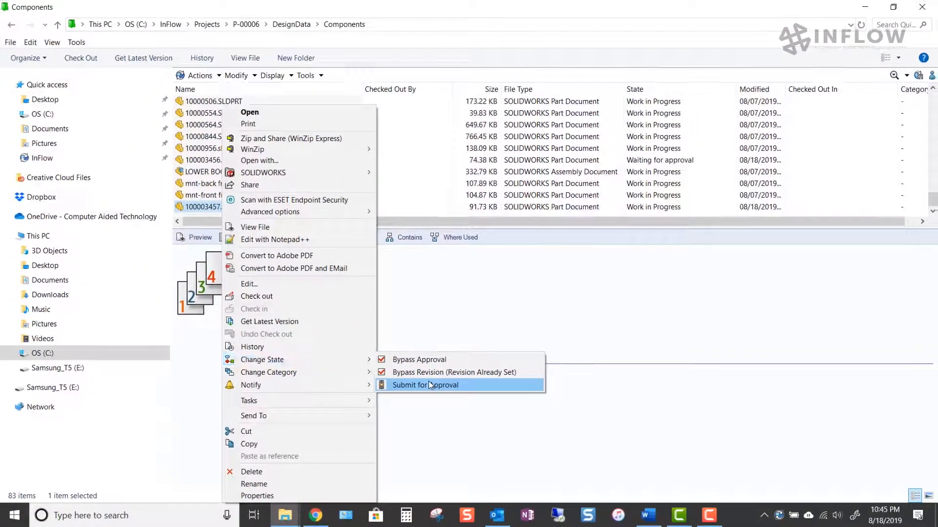
{"action": "left_click", "coordinate": [525, 296]}
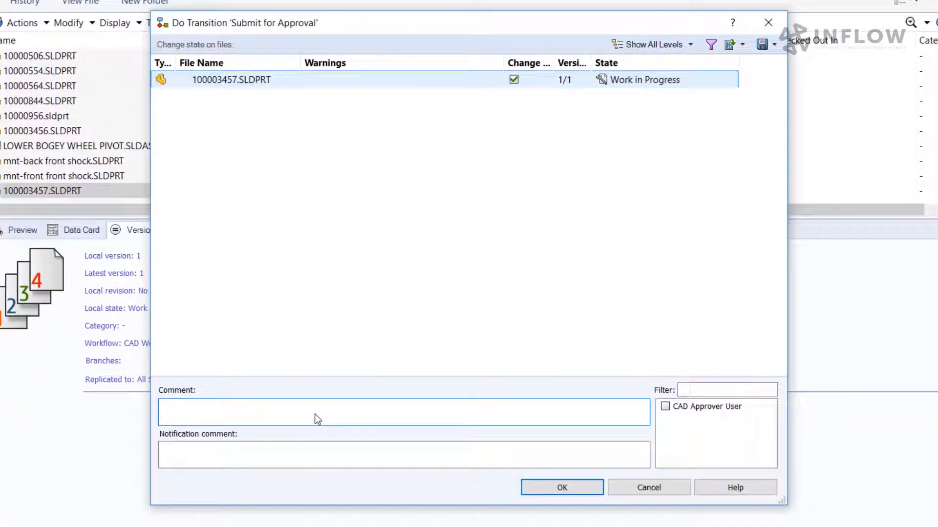
{"action": "type", "text": "Ready for checking"}
{"action": "key", "text": "Tab"}
{"action": "type", "text": "Tom, please take a look at this new design."}
{"action": "left_click", "coordinate": [665, 407]}
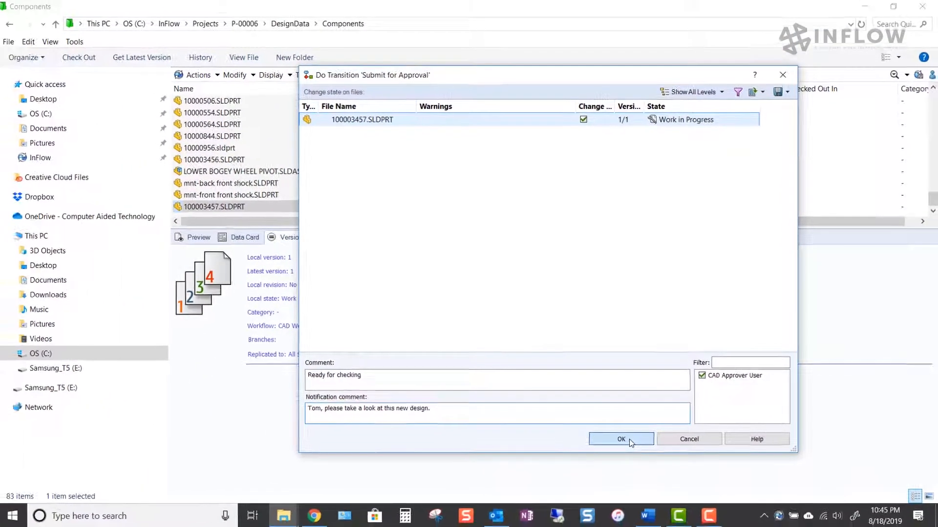
{"action": "left_click", "coordinate": [562, 487]}
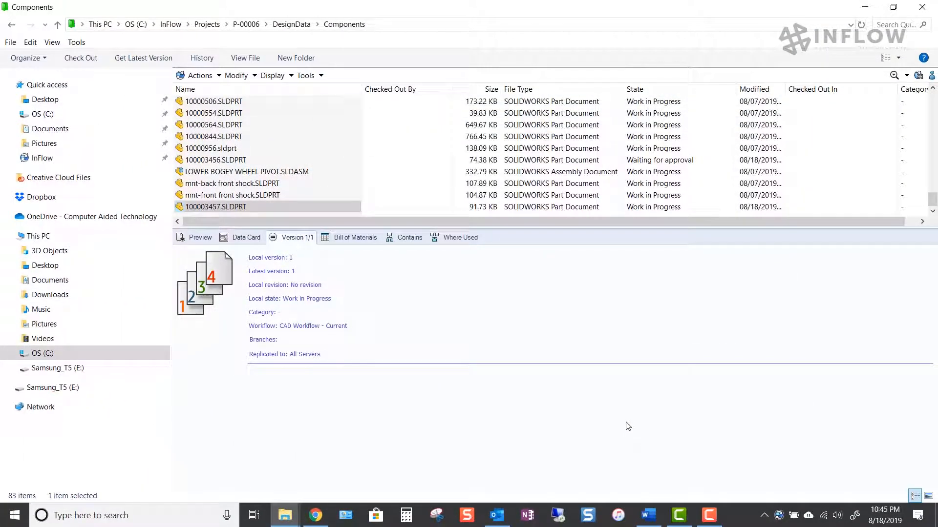